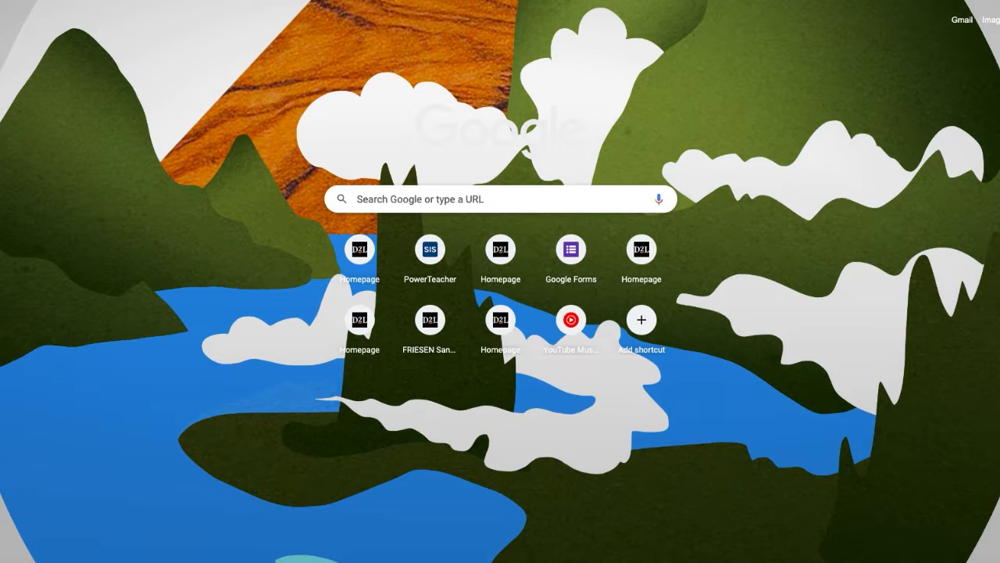
Create a new Google Drawings file from Google Drive.
left_click(999, 21)
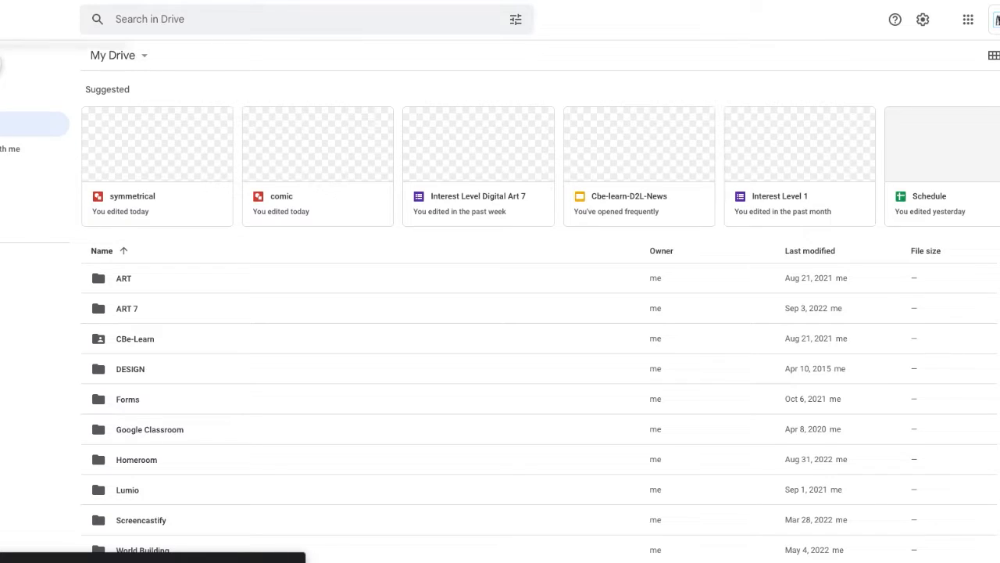
left_click(1, 65)
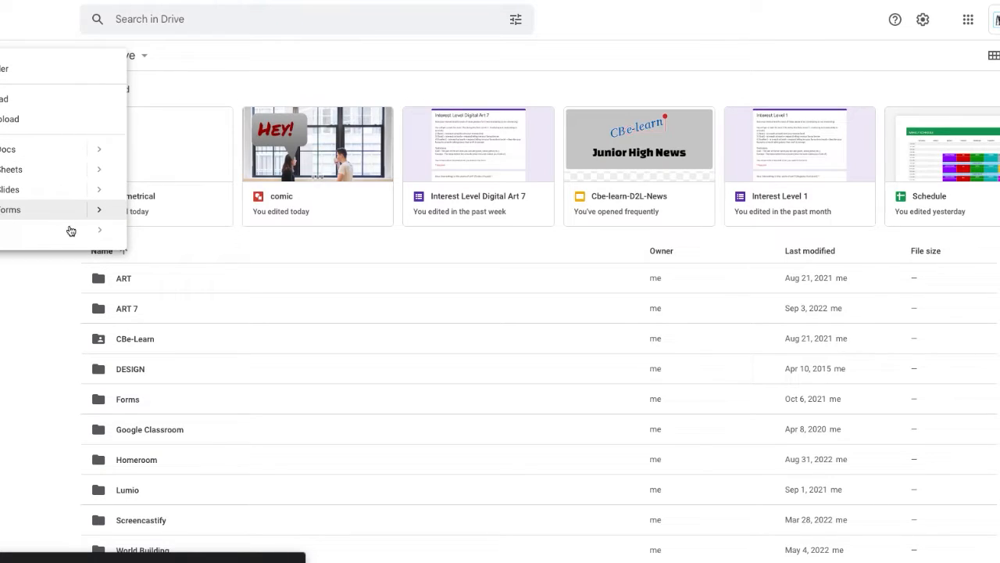
mouse_move(100, 235)
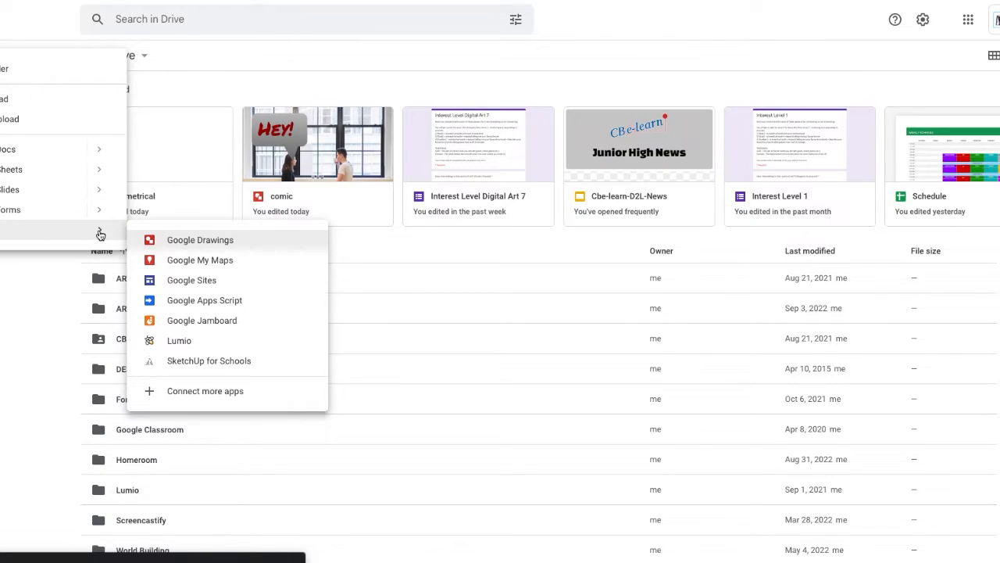
left_click(179, 243)
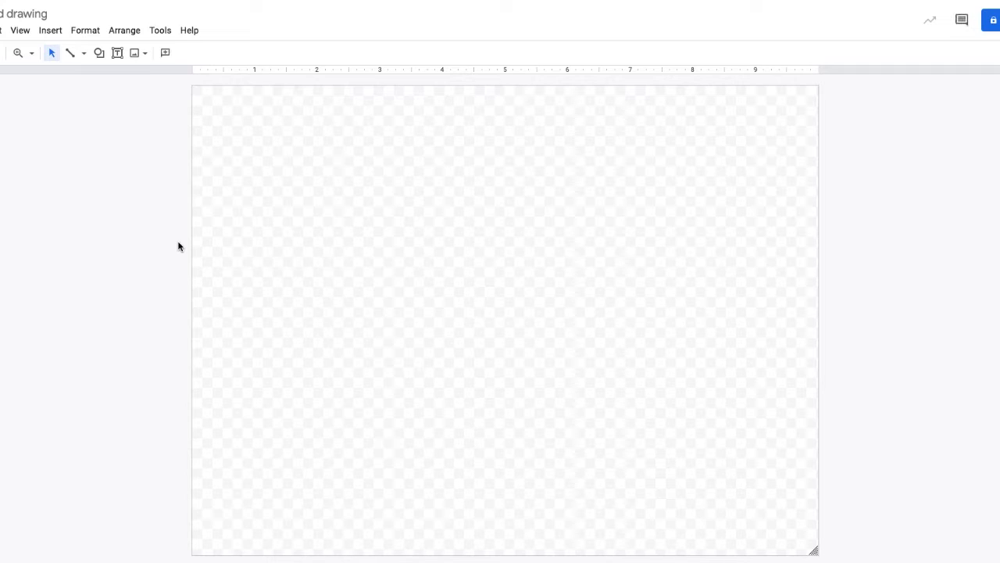
Clear the drawing's title text and confirm it.
left_click(10, 14)
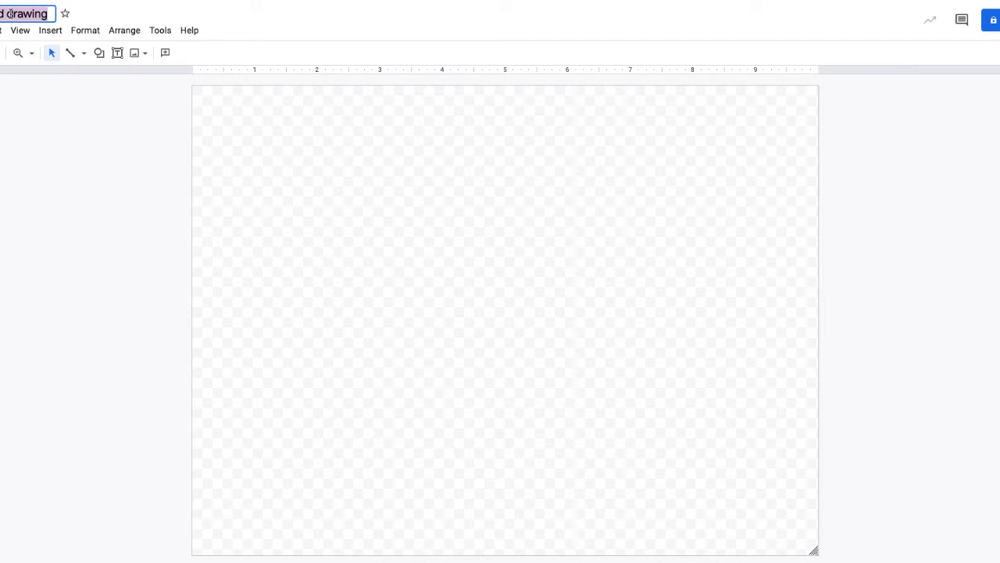
key("BackSpace")
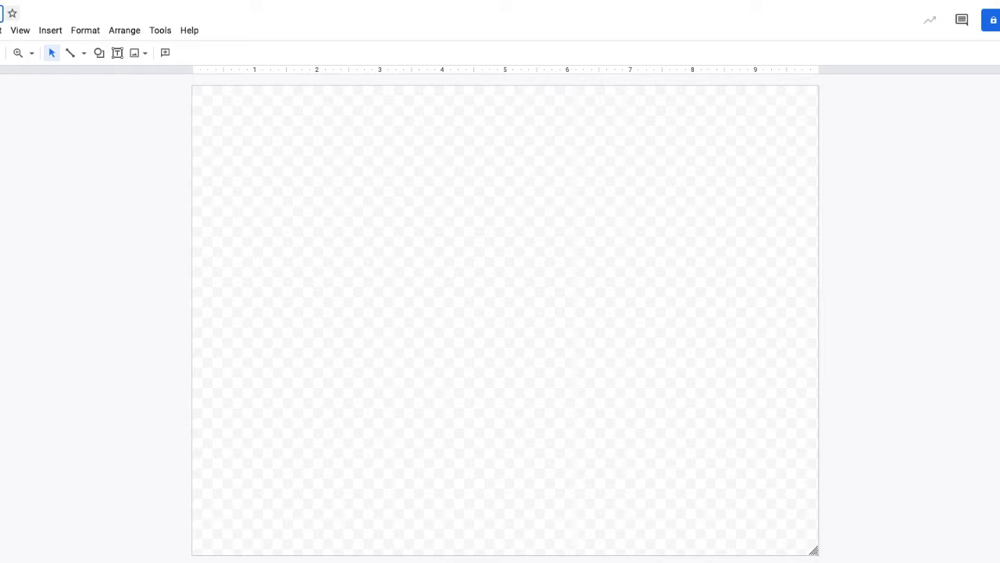
key("Return")
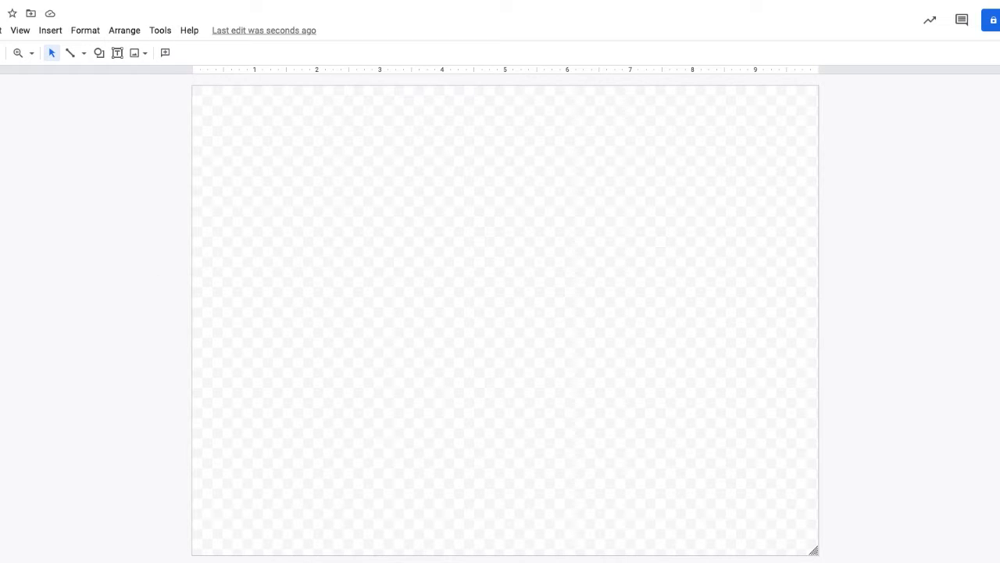
Add the photo of two people at a window and move it to the canvas's top-left corner.
left_click_drag(136, 539, 483, 273)
left_click(784, 514)
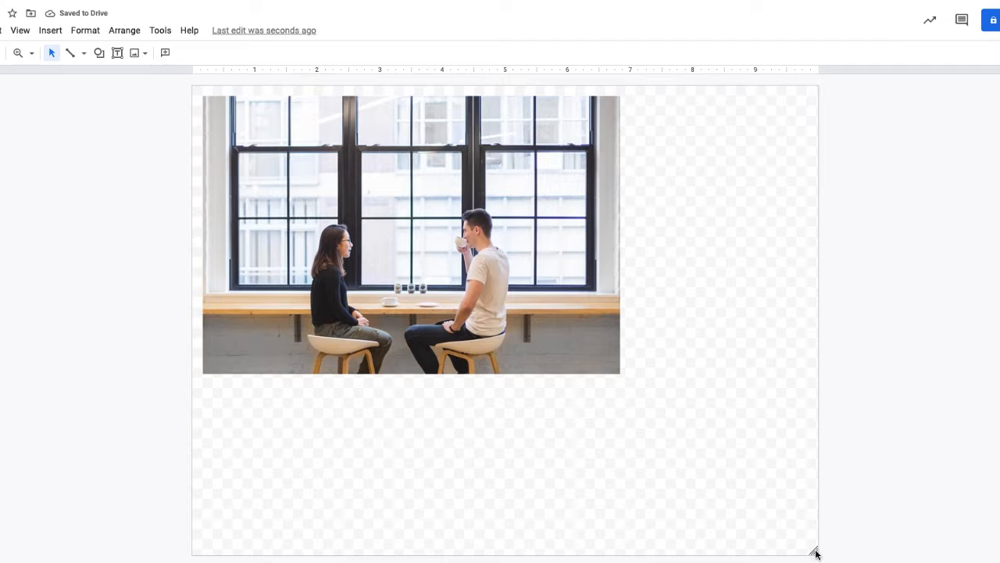
left_click_drag(483, 263, 474, 256)
left_click(715, 372)
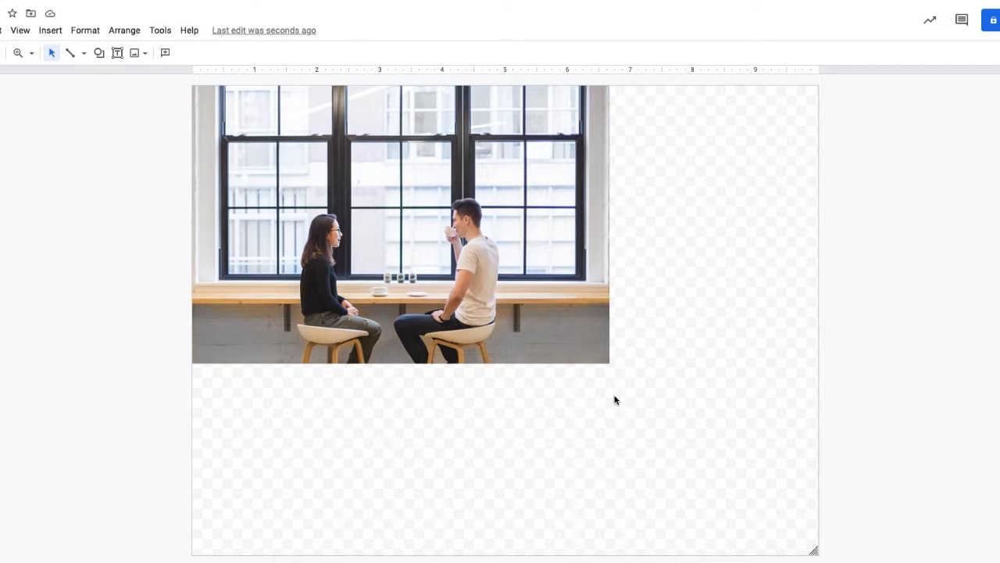
Enlarge the photo and resize the canvas to fit the photo's edges.
left_click(422, 268)
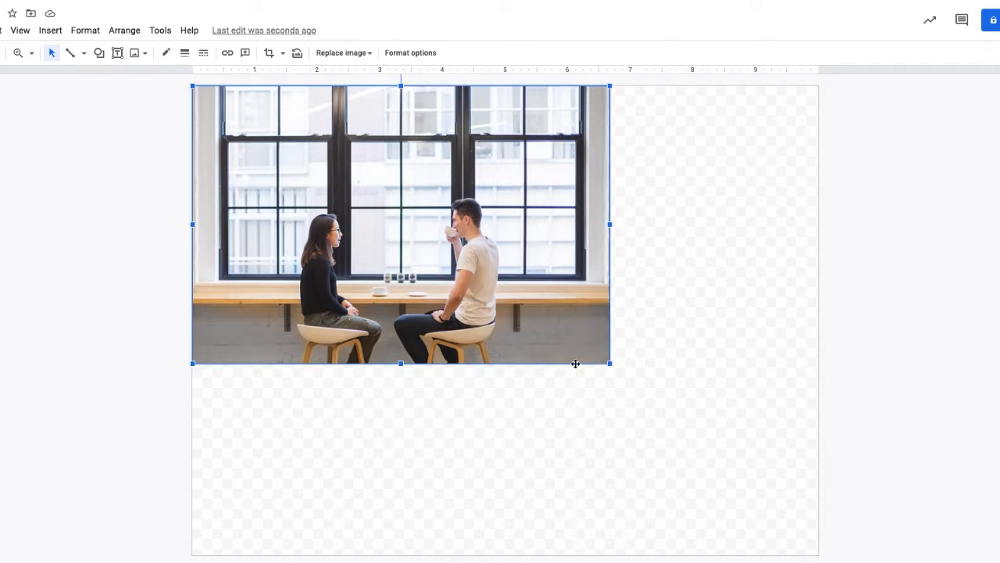
left_click_drag(610, 363, 747, 450)
left_click(797, 542)
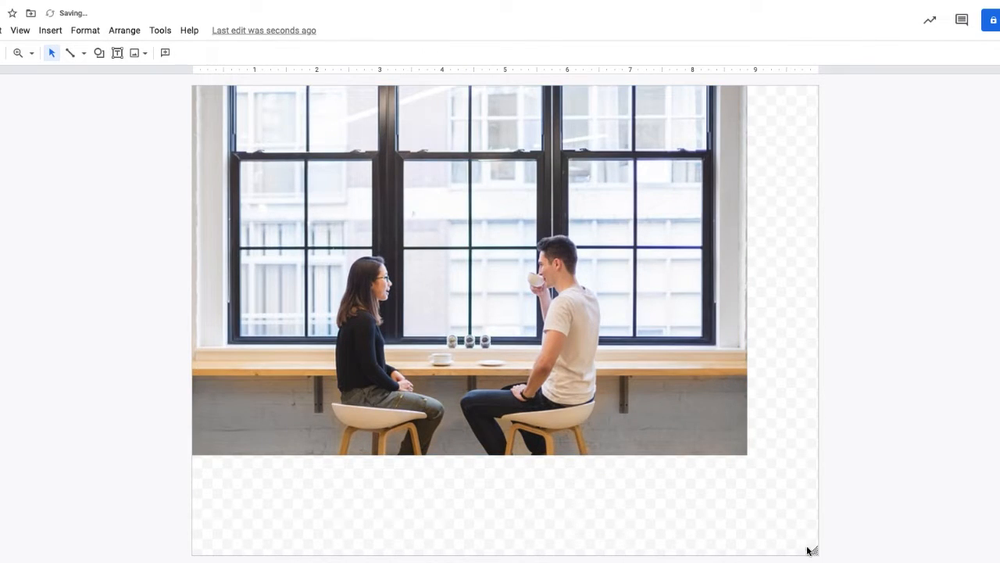
left_click_drag(813, 549, 746, 456)
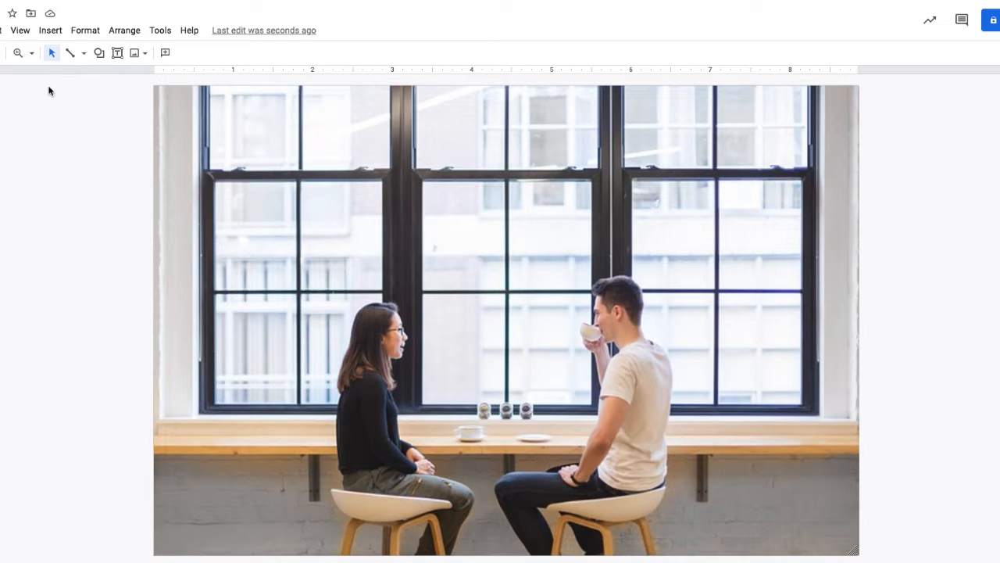
Draw a Rounded Rectangular Callout over the upper left part of the photo.
left_click(99, 53)
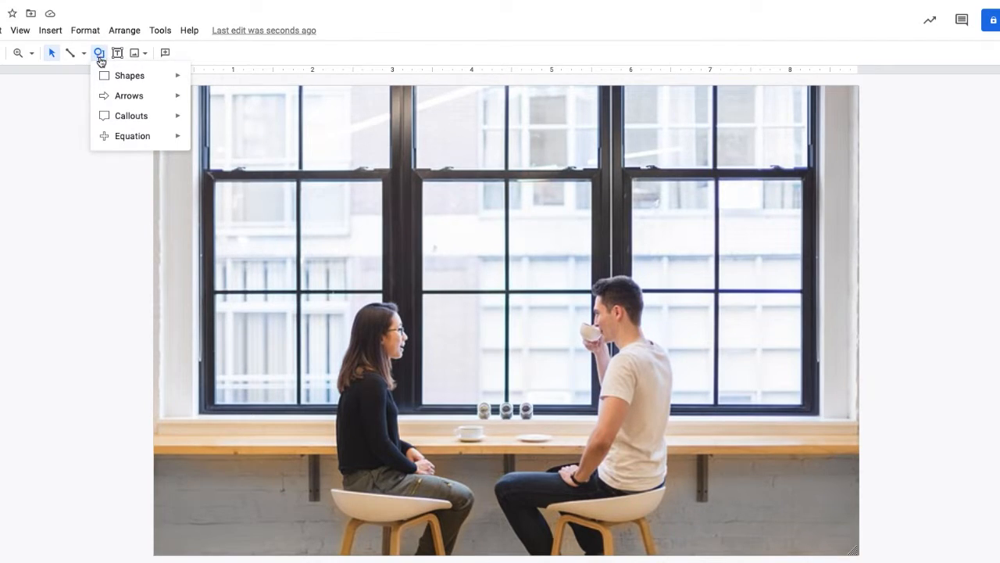
mouse_move(118, 75)
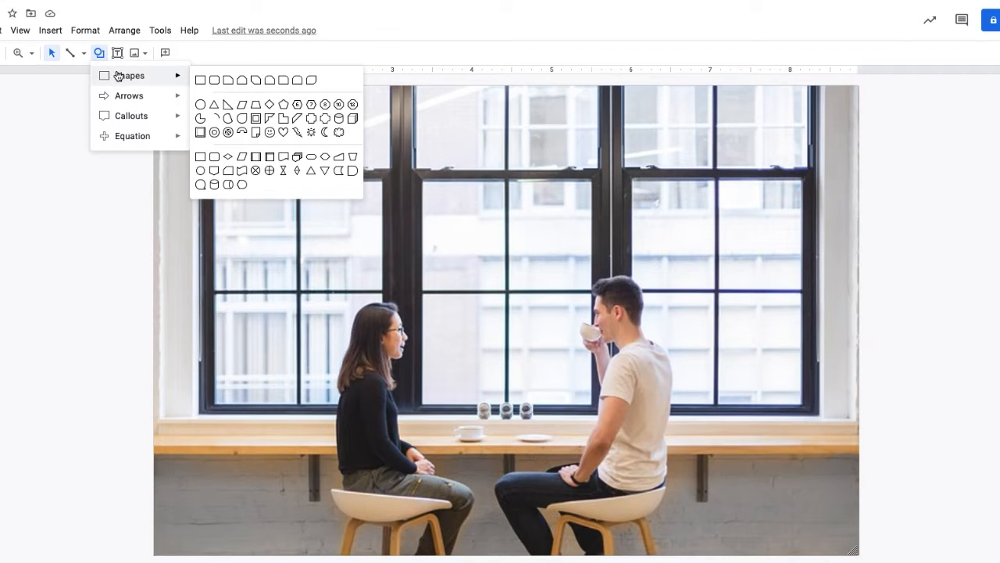
mouse_move(141, 96)
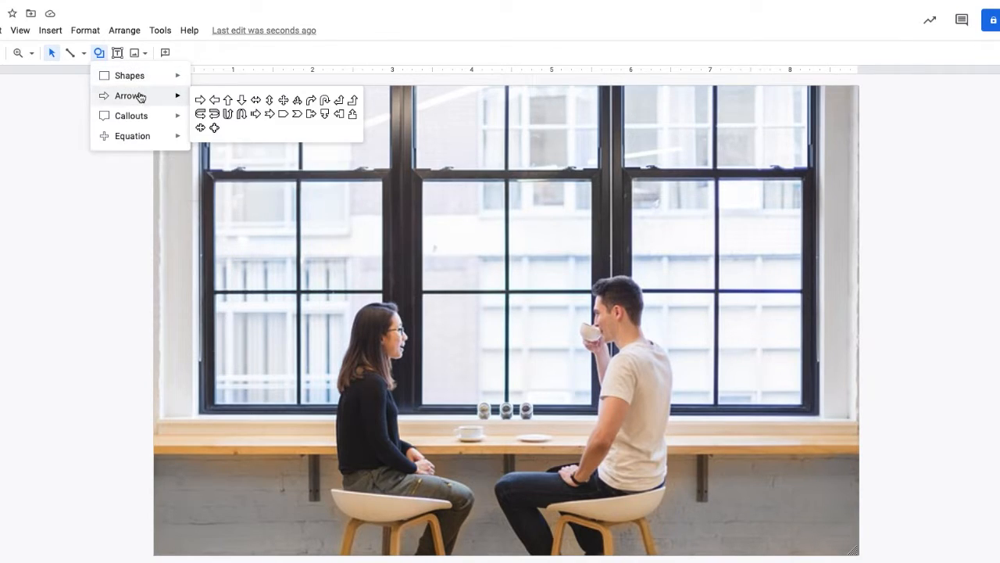
mouse_move(150, 121)
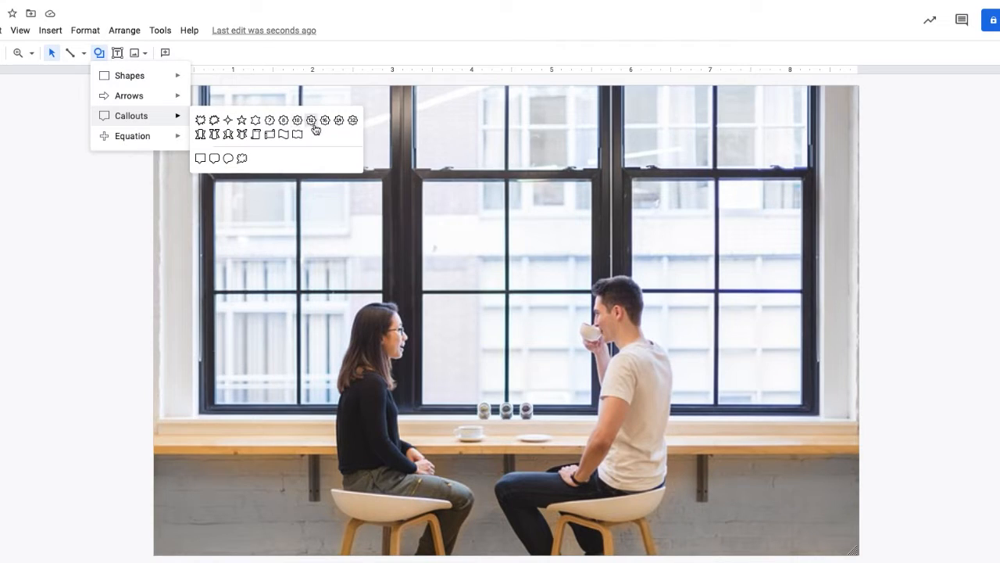
left_click(214, 158)
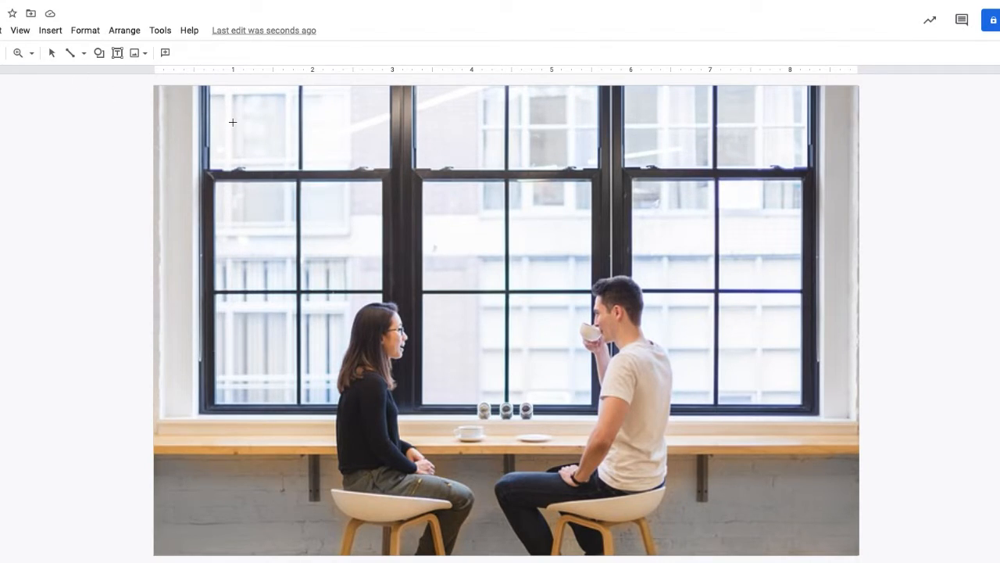
left_click_drag(300, 161, 460, 255)
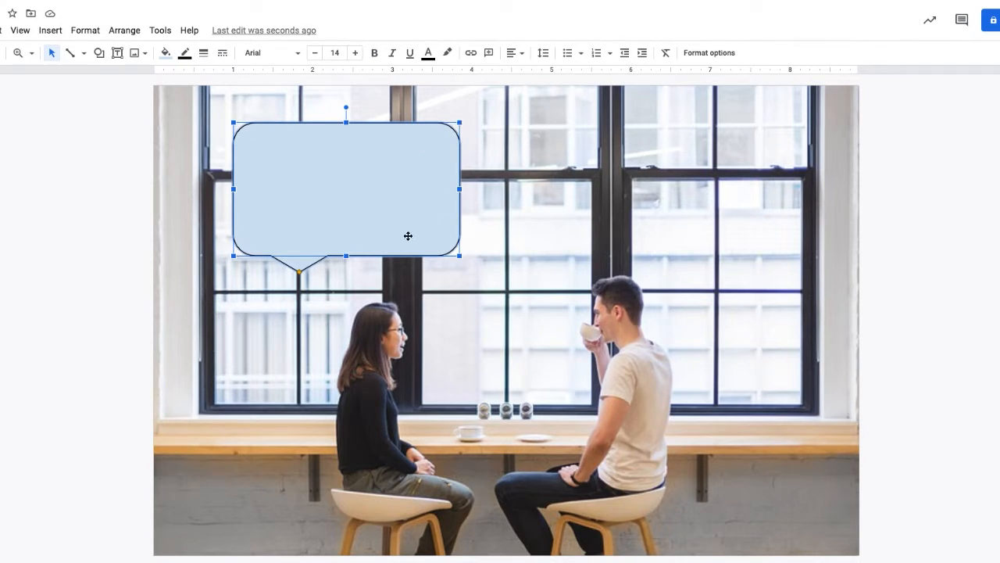
Move the callout to the top centre and stretch its tail down toward the woman's face.
left_click_drag(325, 197, 487, 187)
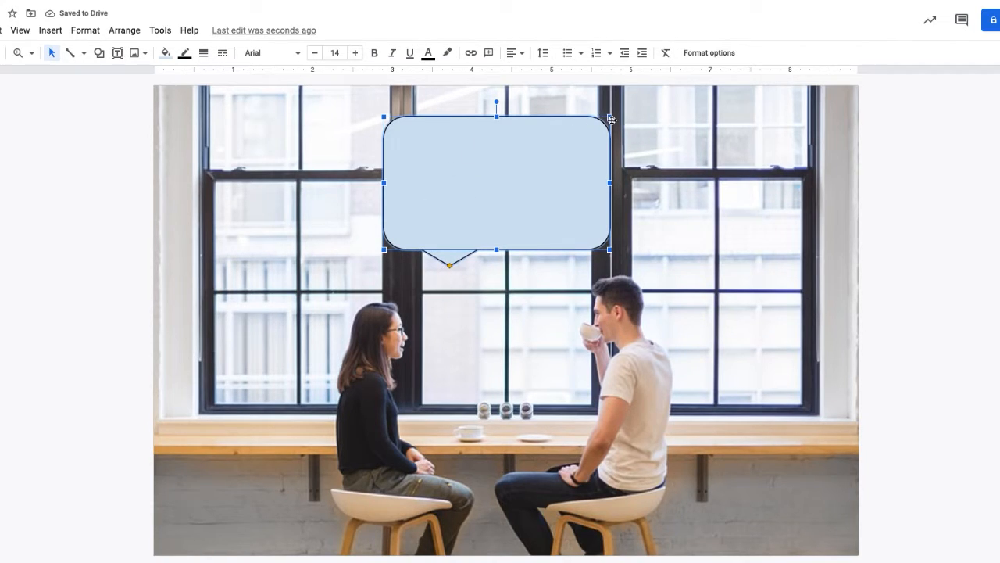
left_click_drag(610, 117, 608, 117)
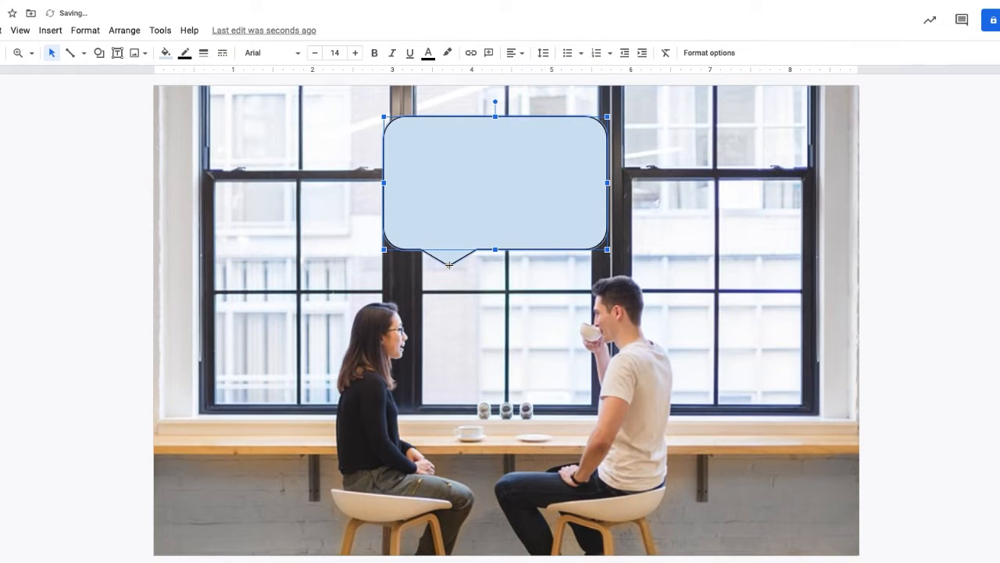
left_click_drag(449, 265, 416, 340)
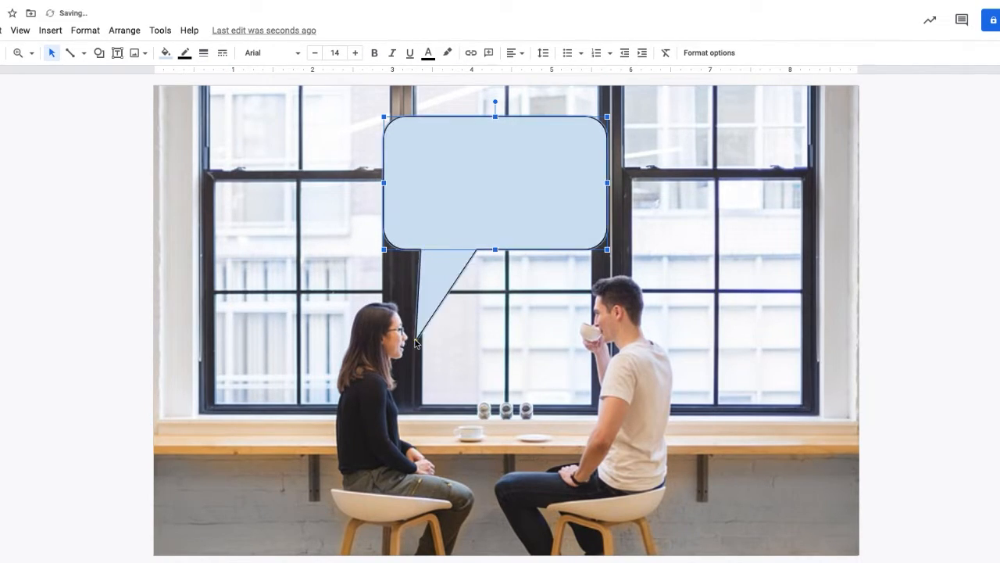
left_click(695, 164)
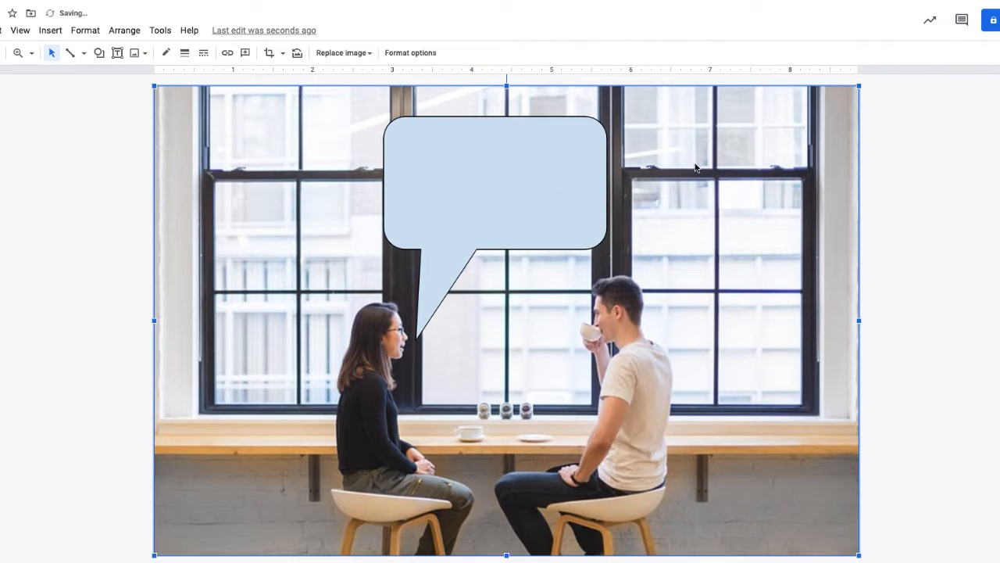
Fill the callout with dark magenta 1.
left_click(440, 157)
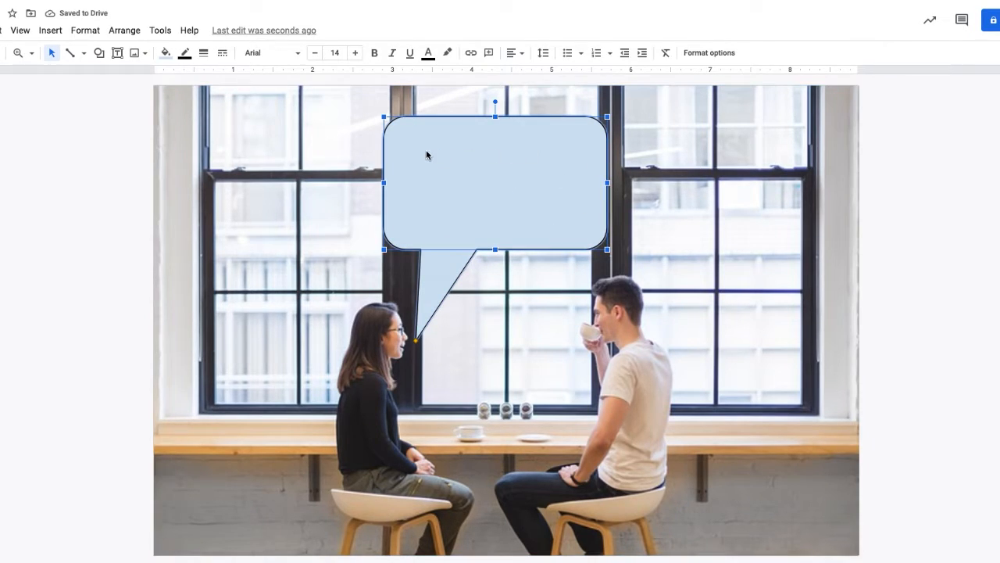
left_click(165, 53)
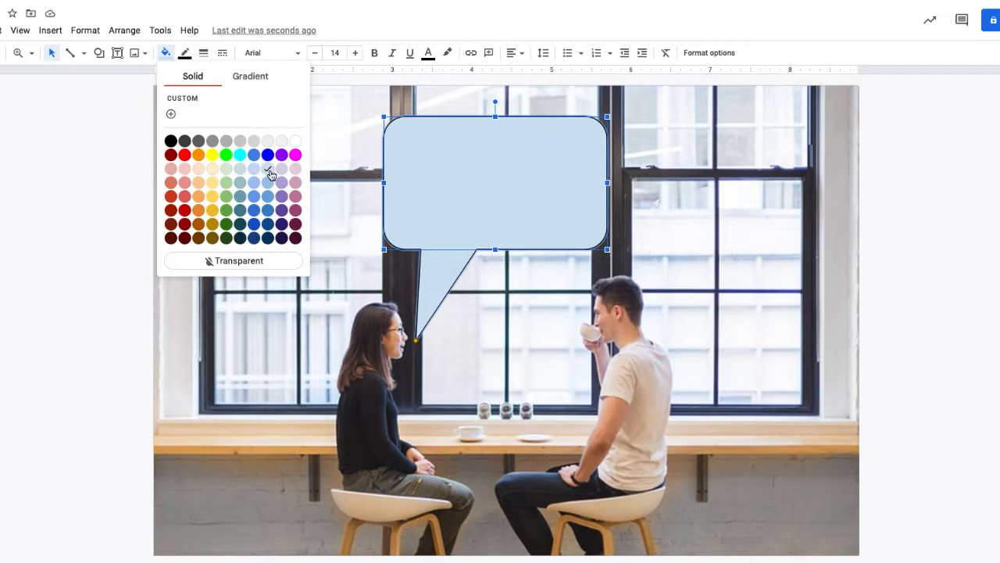
left_click(295, 211)
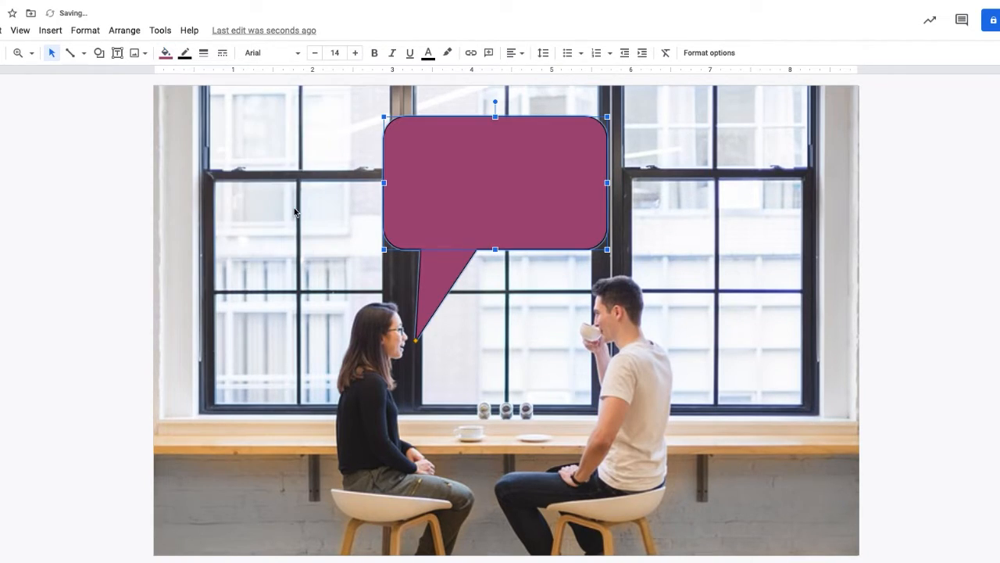
left_click(333, 191)
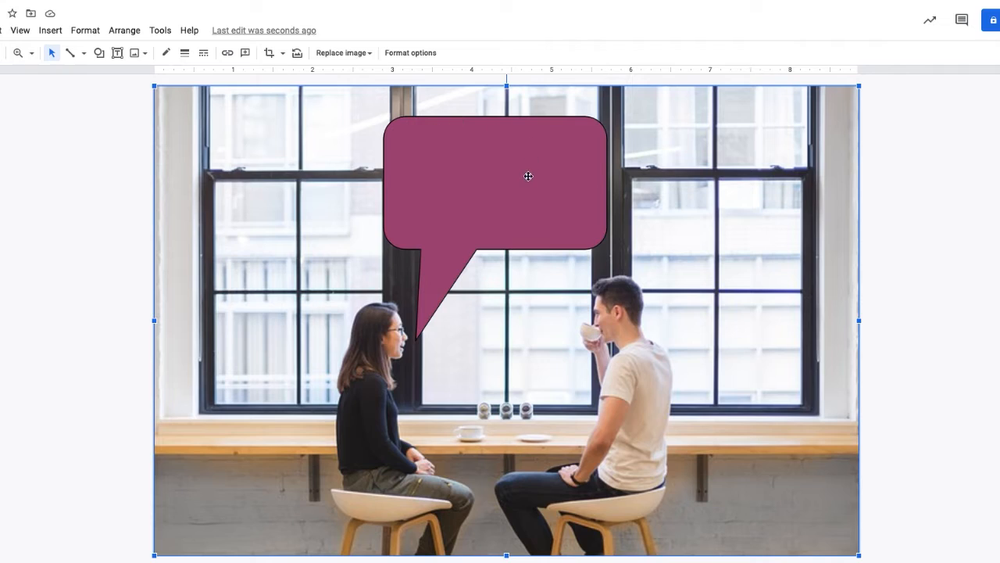
Give the callout a red 12px border.
left_click(469, 186)
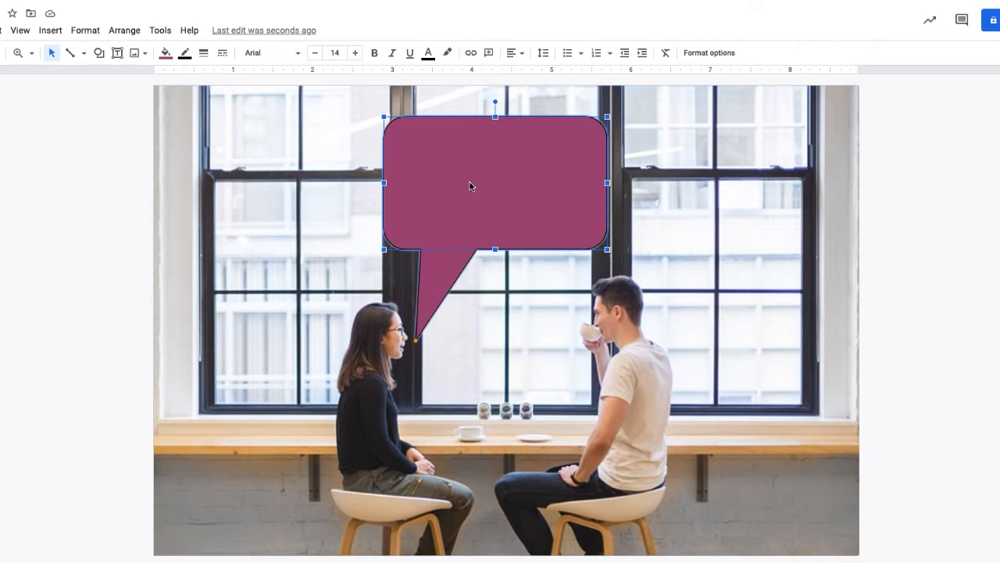
left_click(184, 56)
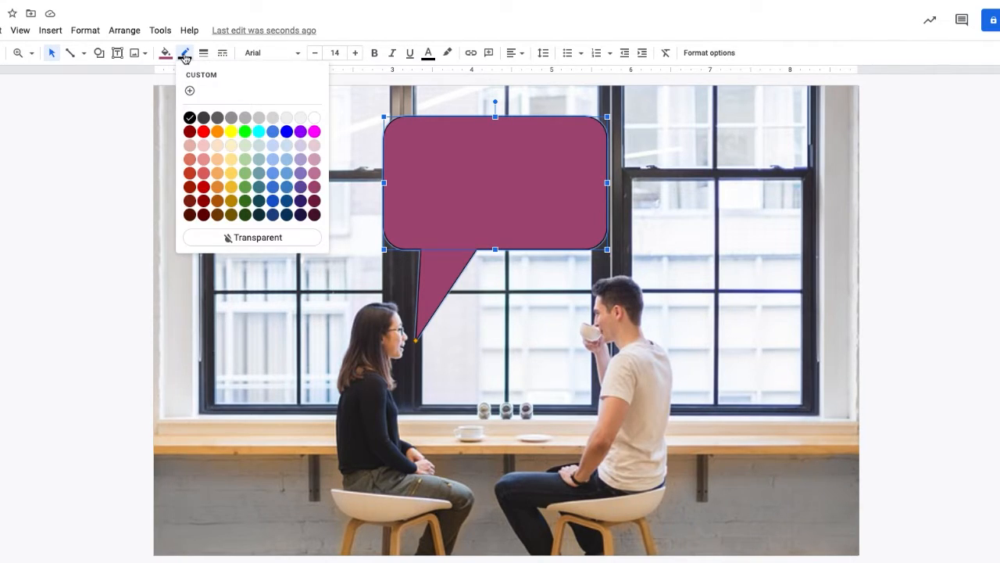
left_click(204, 133)
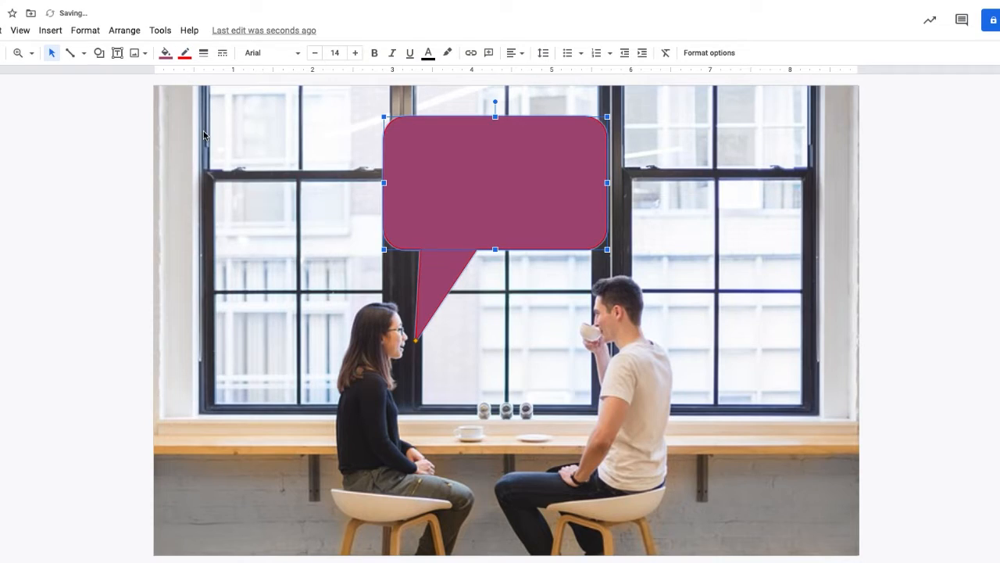
left_click(205, 56)
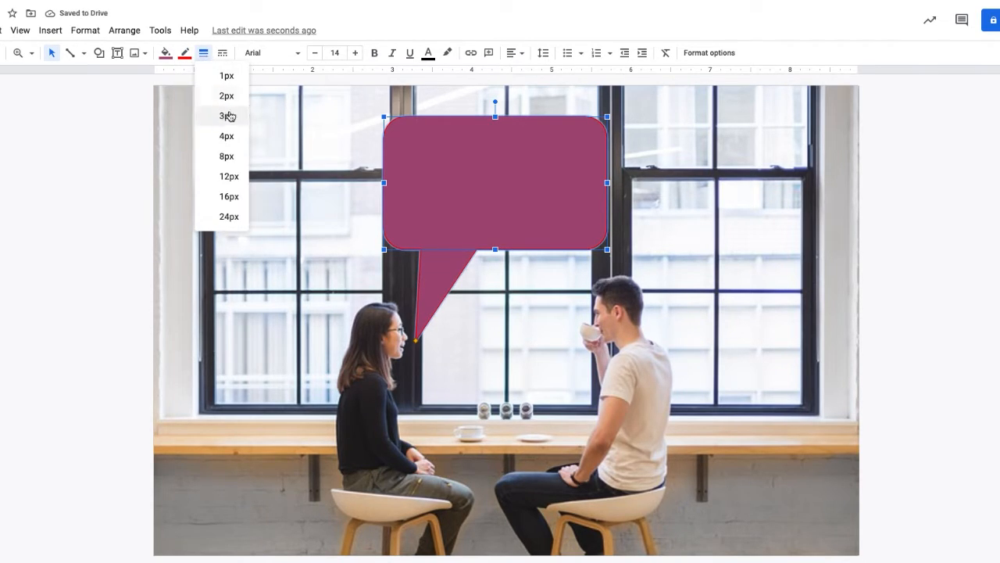
left_click(231, 176)
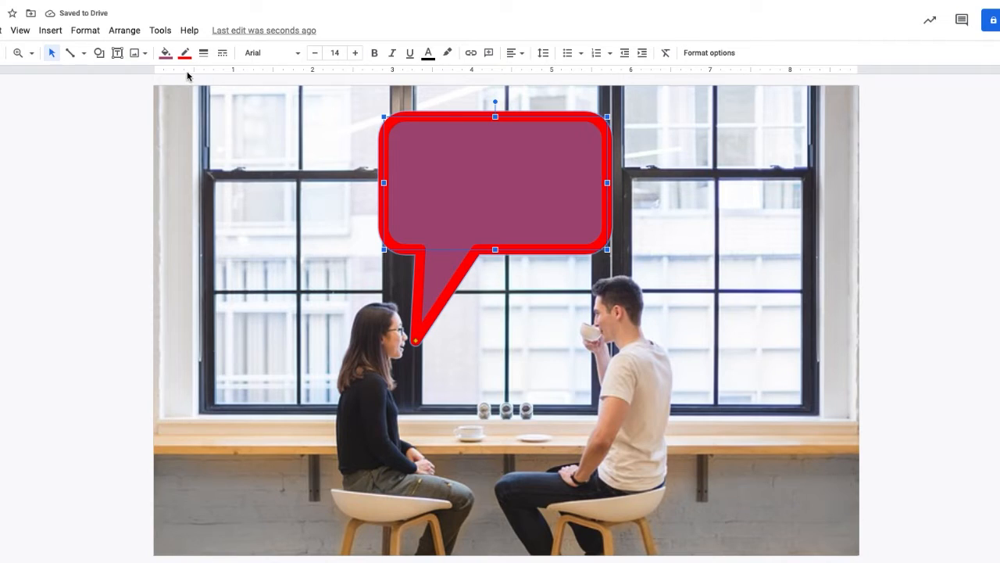
Make the callout's border transparent.
left_click(204, 55)
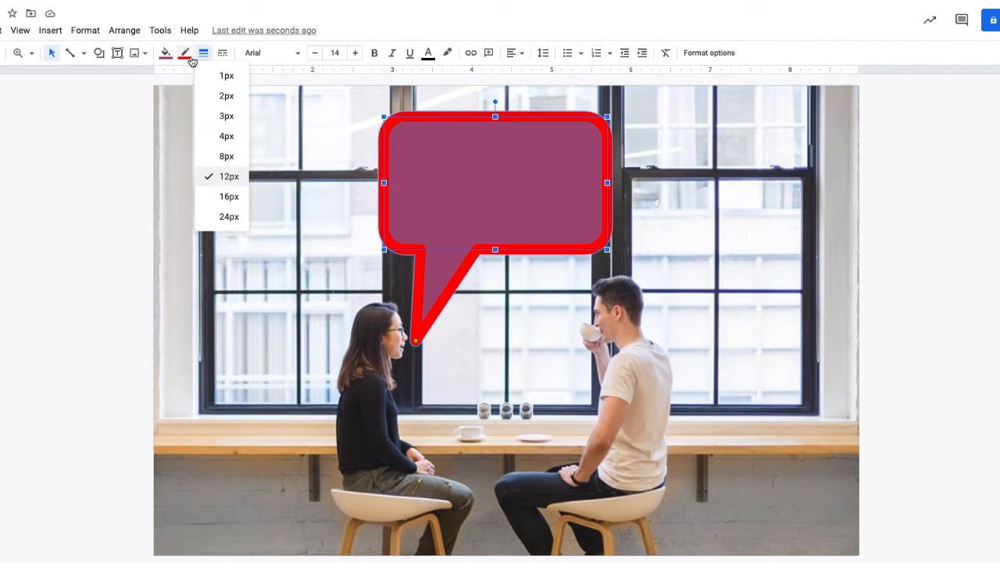
left_click(184, 55)
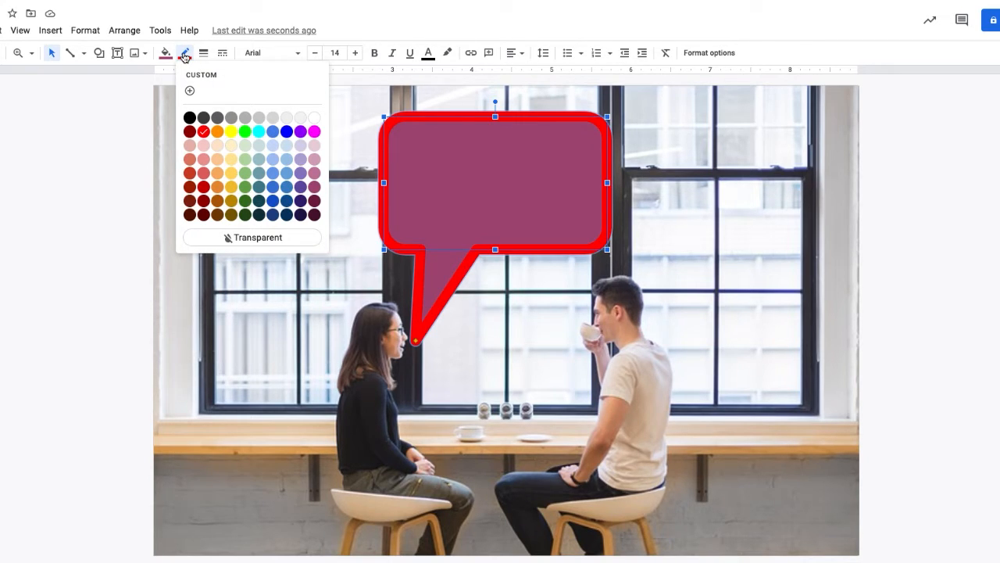
left_click(253, 238)
left_click(348, 191)
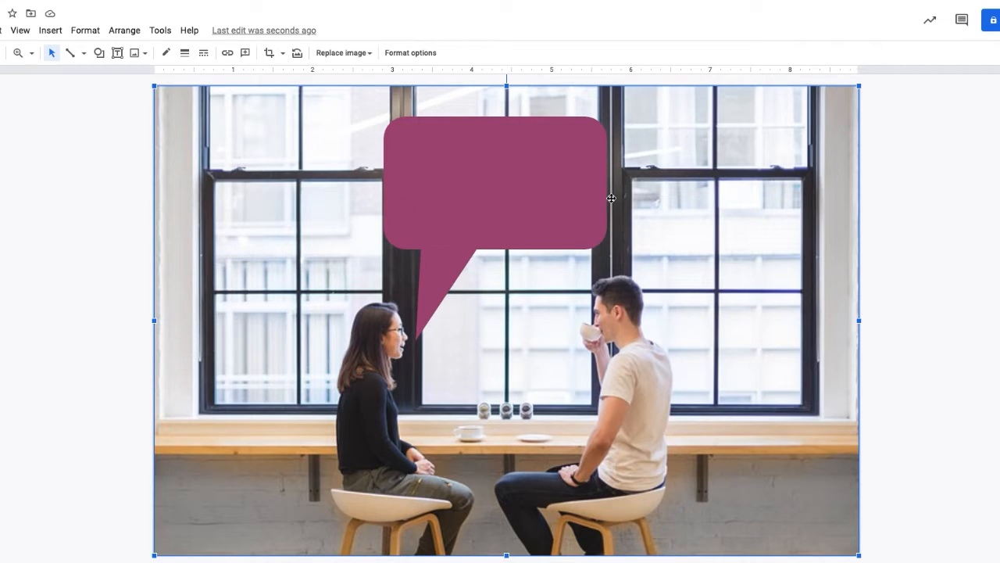
Draw a text box across the upper part of the callout and enter the text "Hey!".
left_click(116, 54)
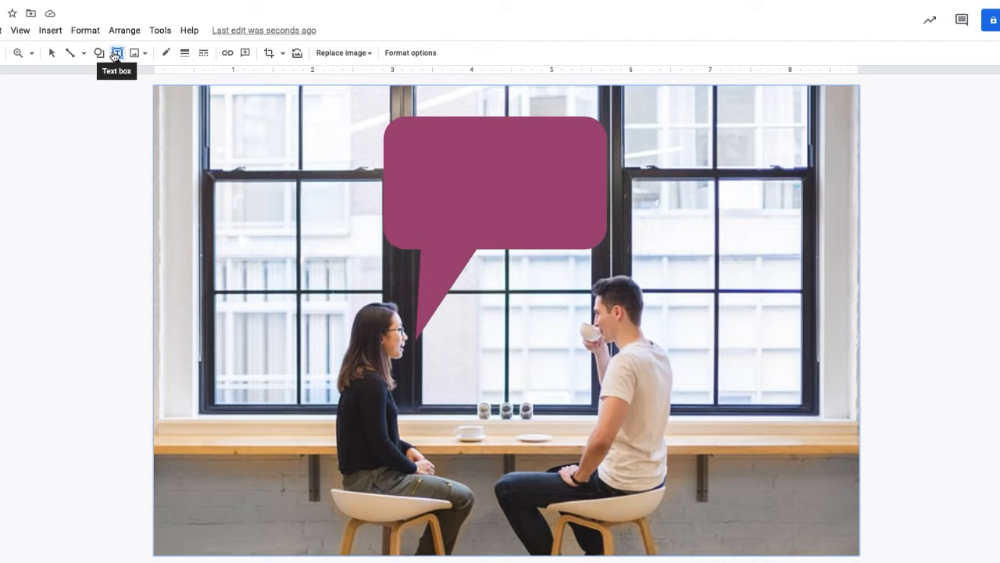
left_click_drag(401, 132, 661, 167)
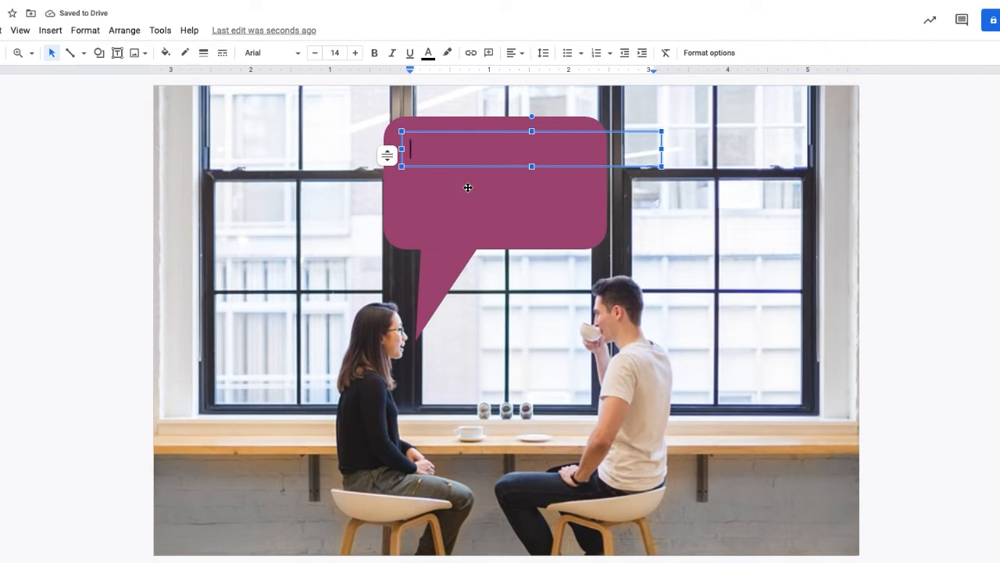
type("Hey!")
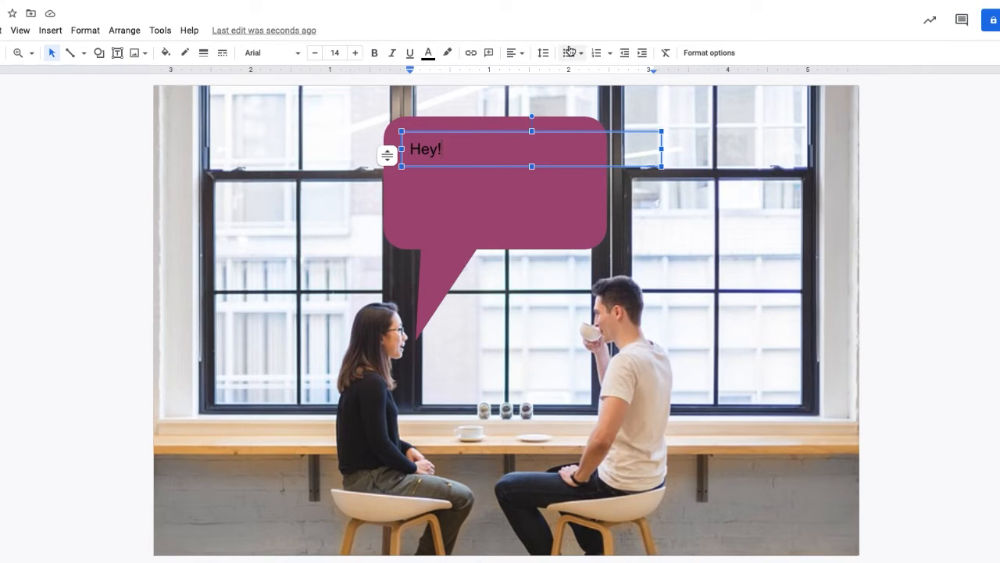
Select the "Hey!" text and set its colour to white.
left_click(428, 55)
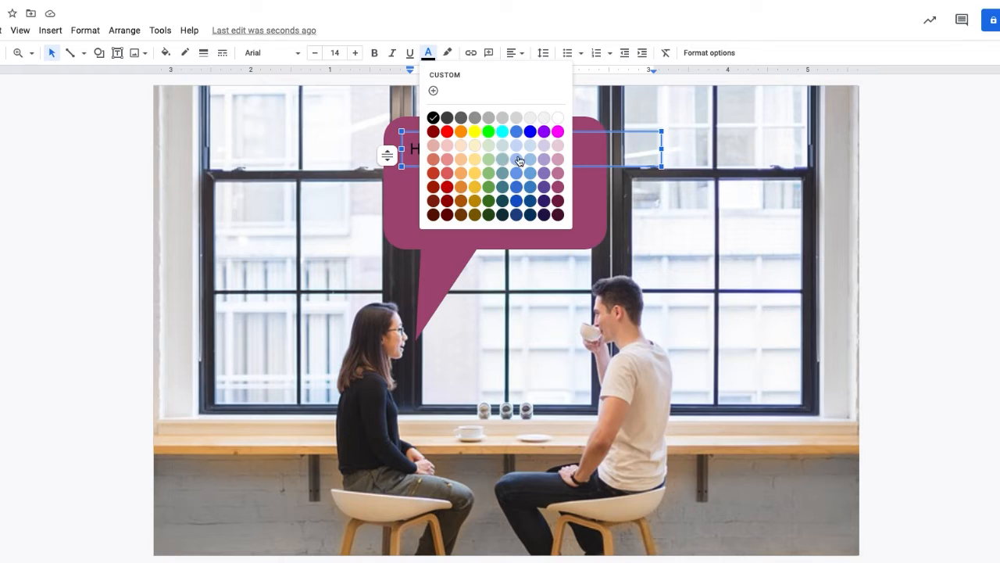
left_click(555, 118)
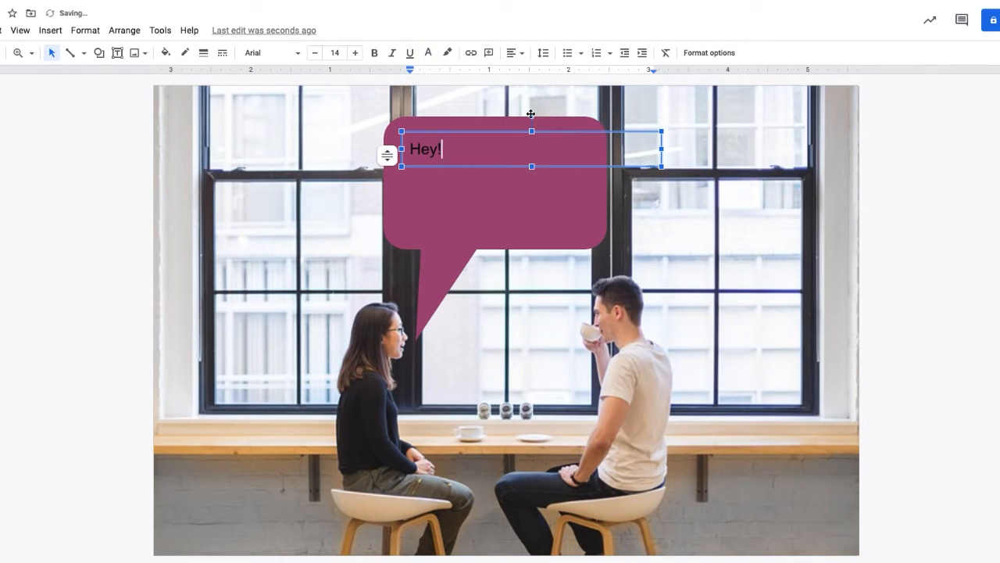
triple_click(458, 143)
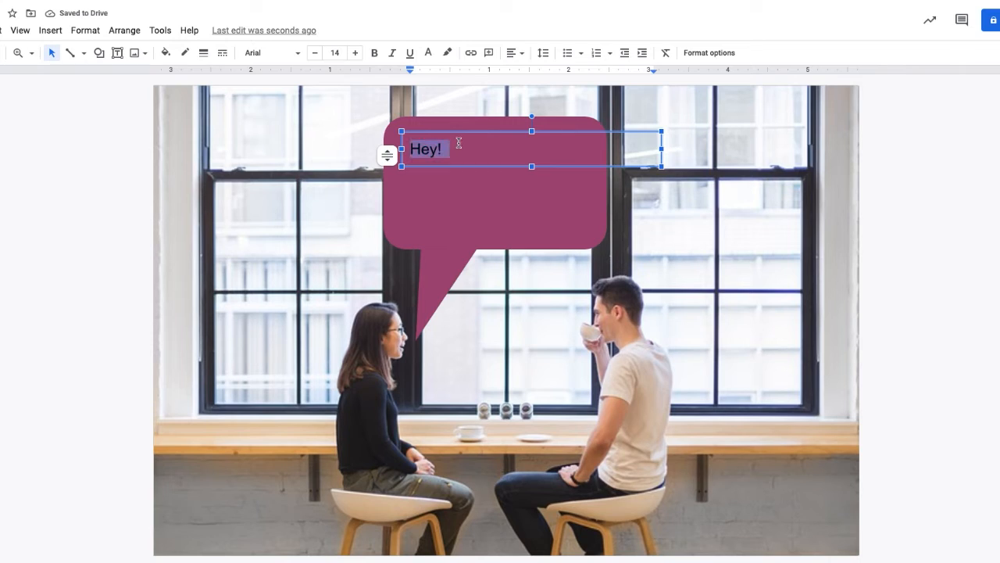
left_click(428, 53)
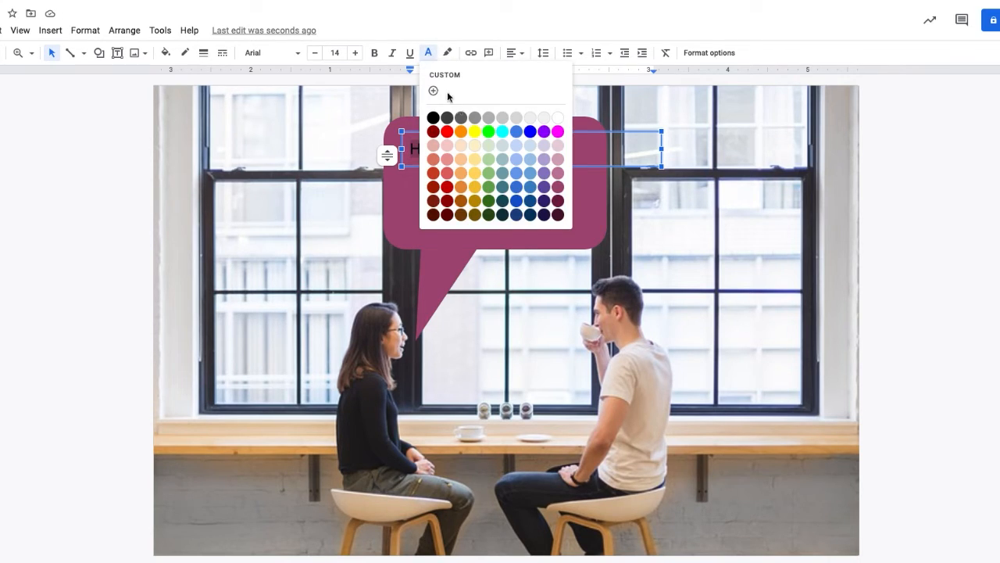
left_click(556, 118)
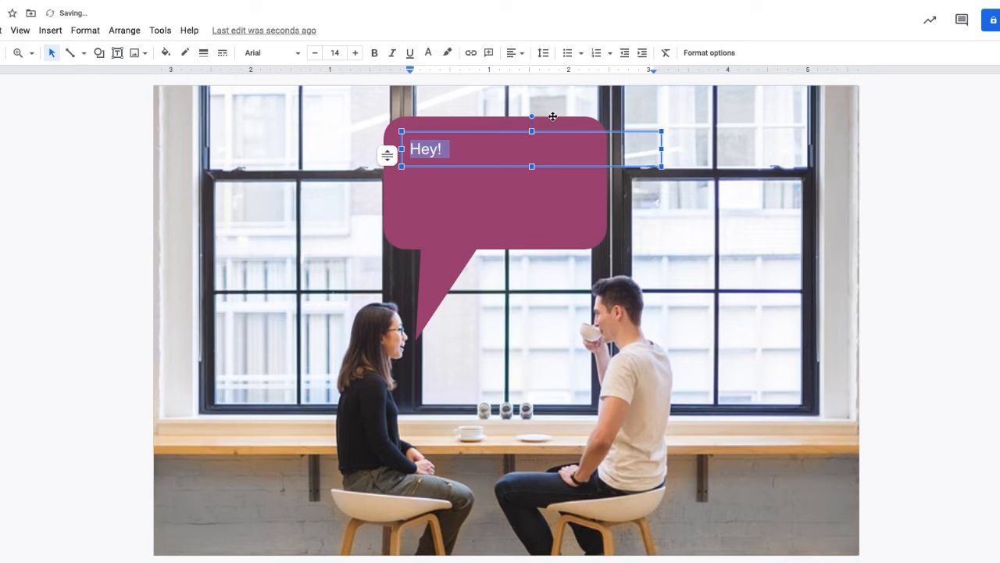
Change the text's font to Permanent Marker and its font size to 60.
left_click(272, 59)
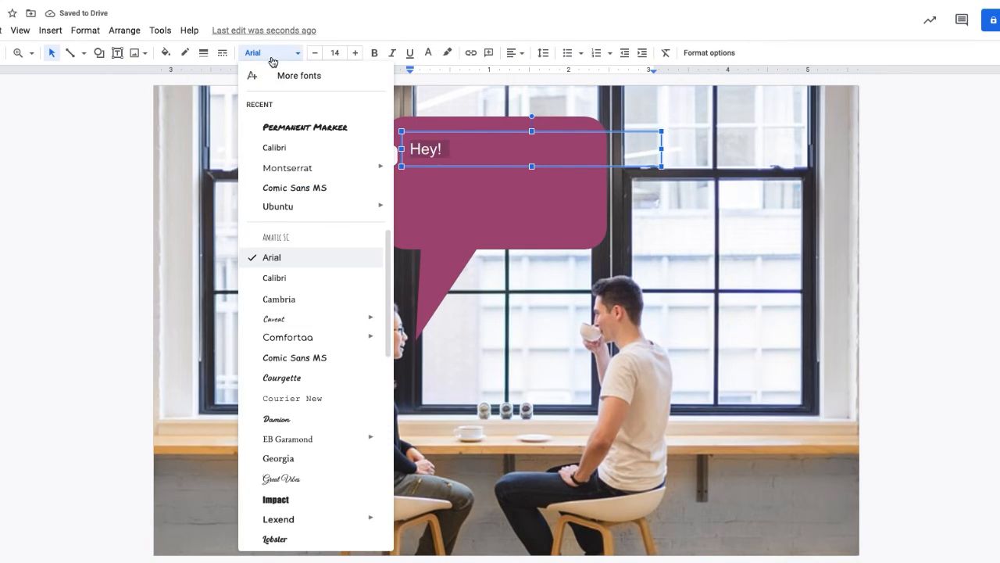
left_click(295, 128)
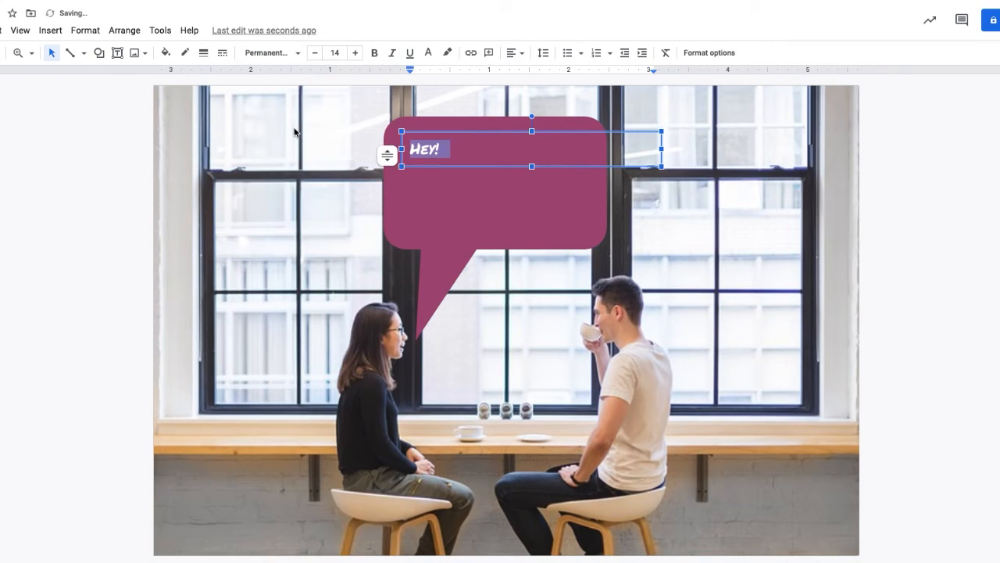
left_click(336, 61)
type("16")
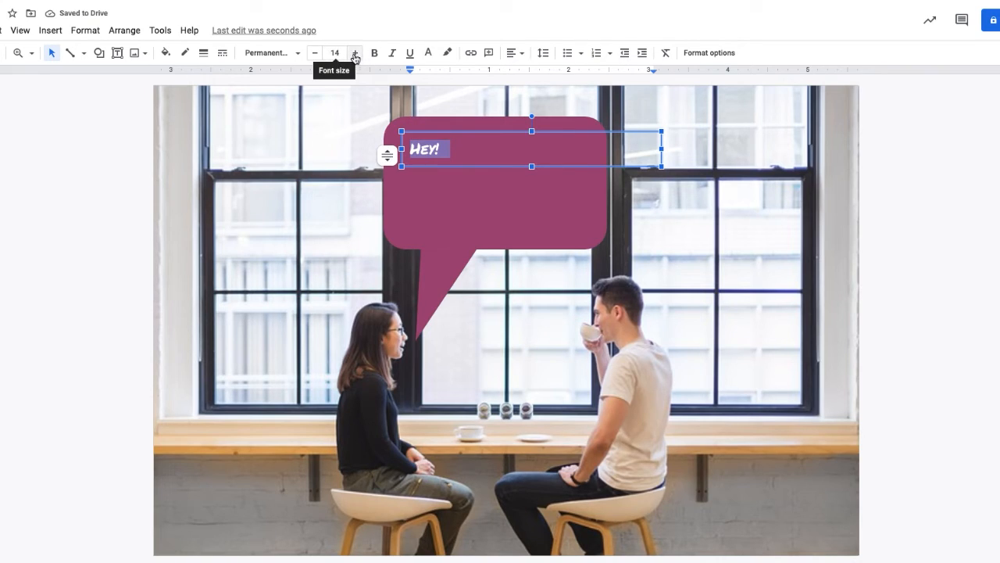
key("Return")
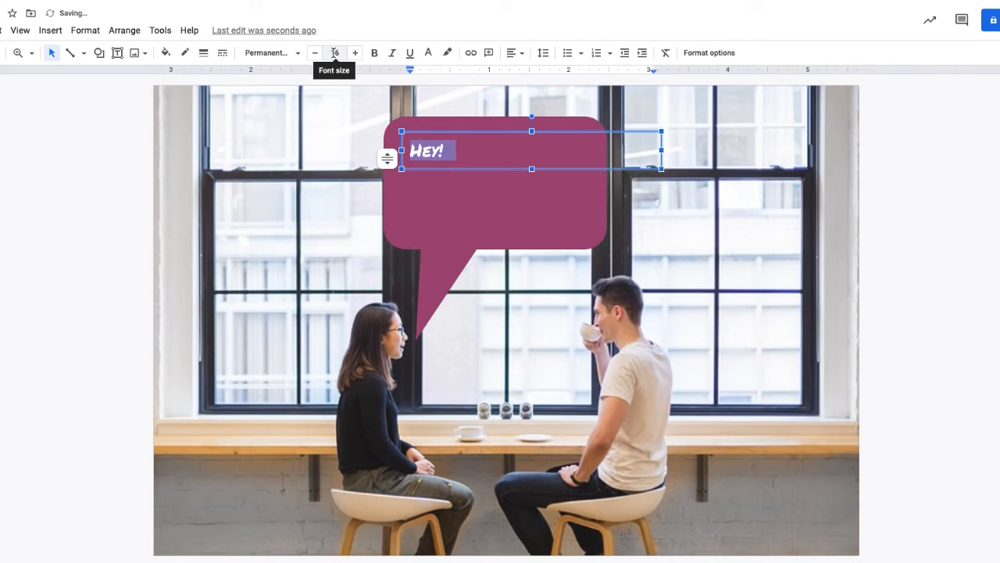
left_click(335, 52)
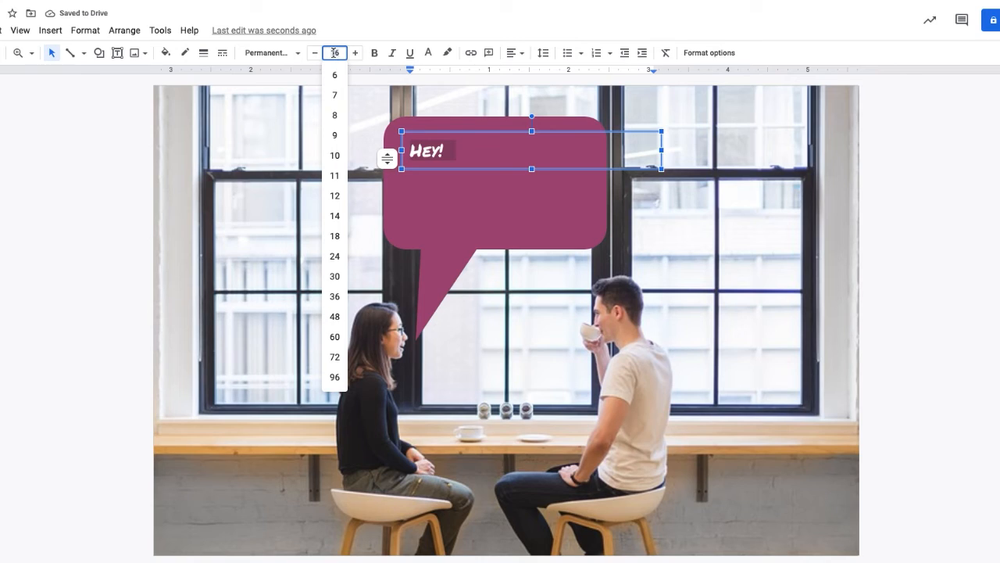
type("40")
key("Return")
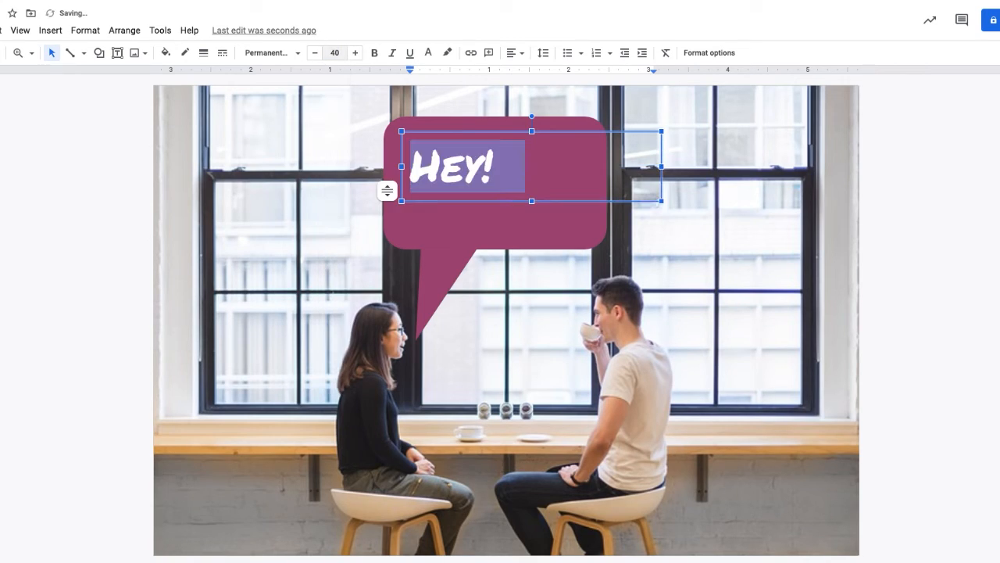
left_click(337, 54)
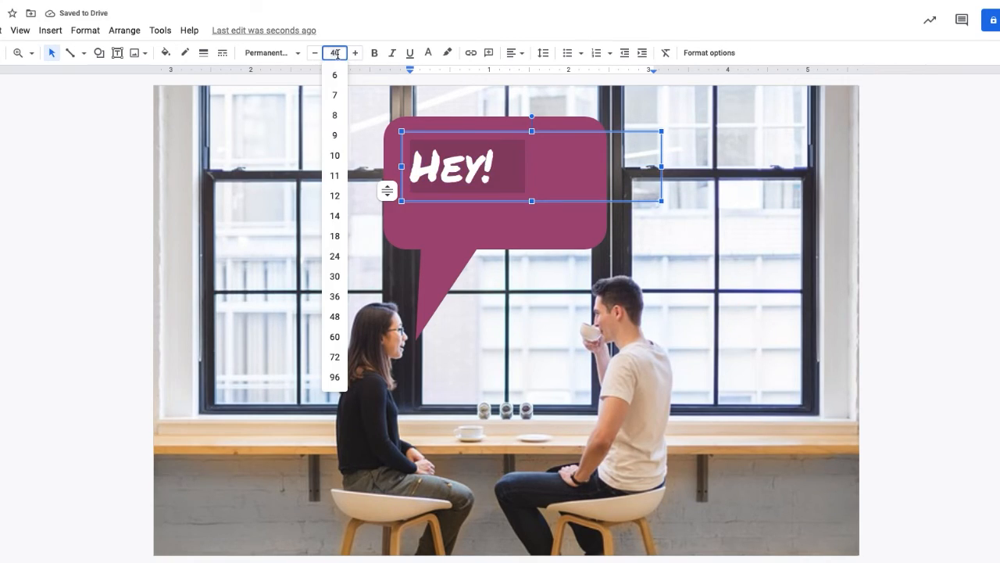
key("Return")
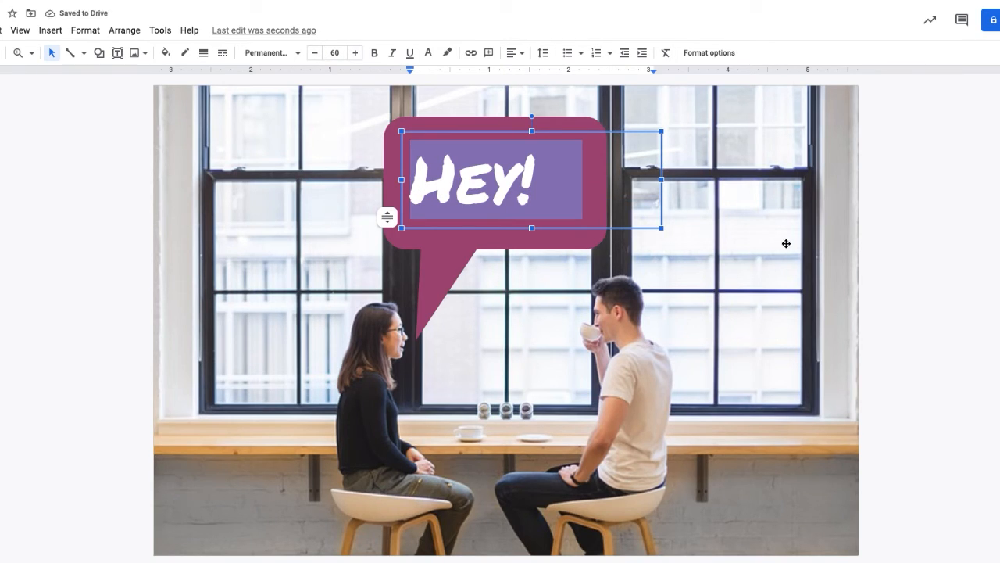
left_click(932, 200)
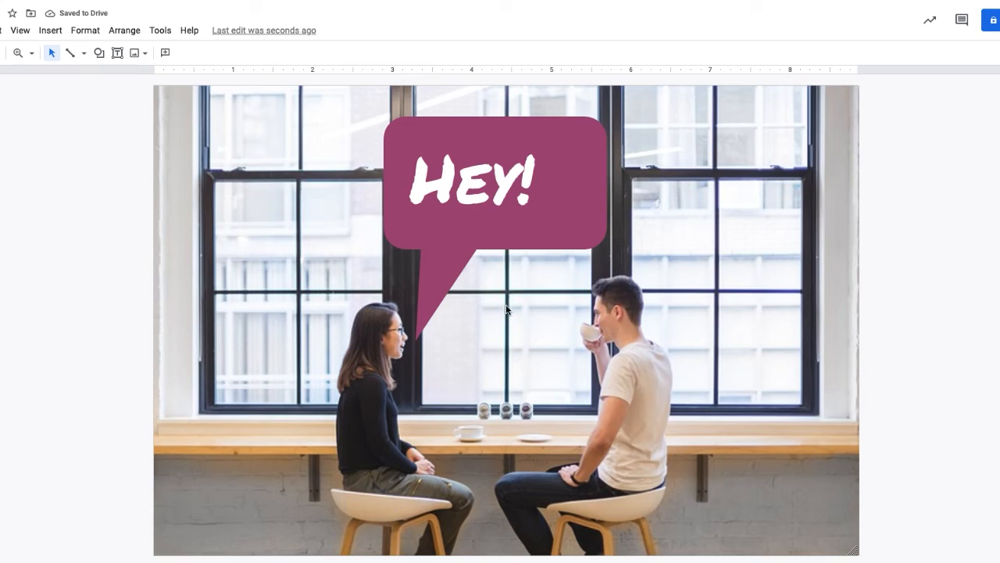
Shift the text box slightly right to centre the word inside the callout.
left_click(478, 185)
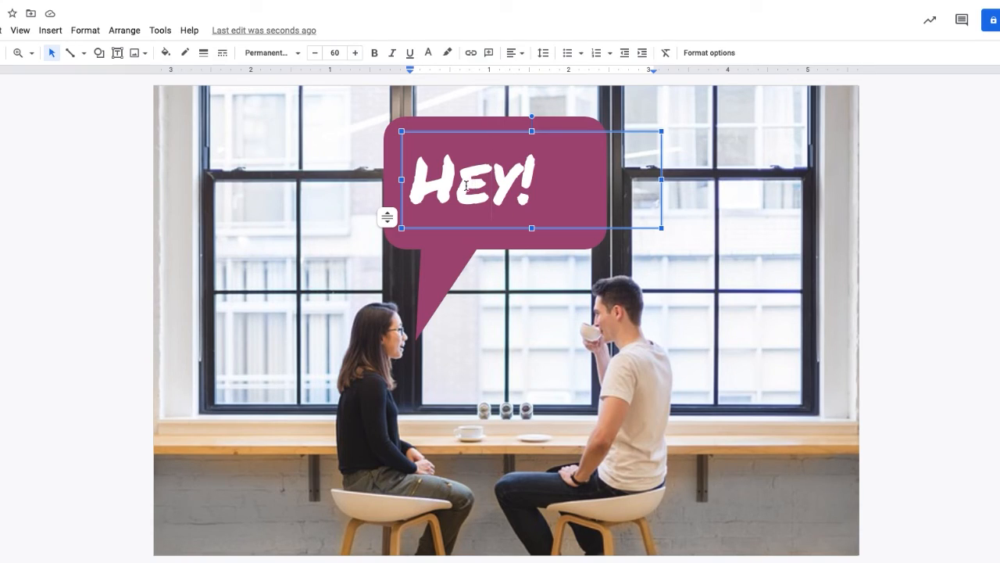
left_click(492, 131)
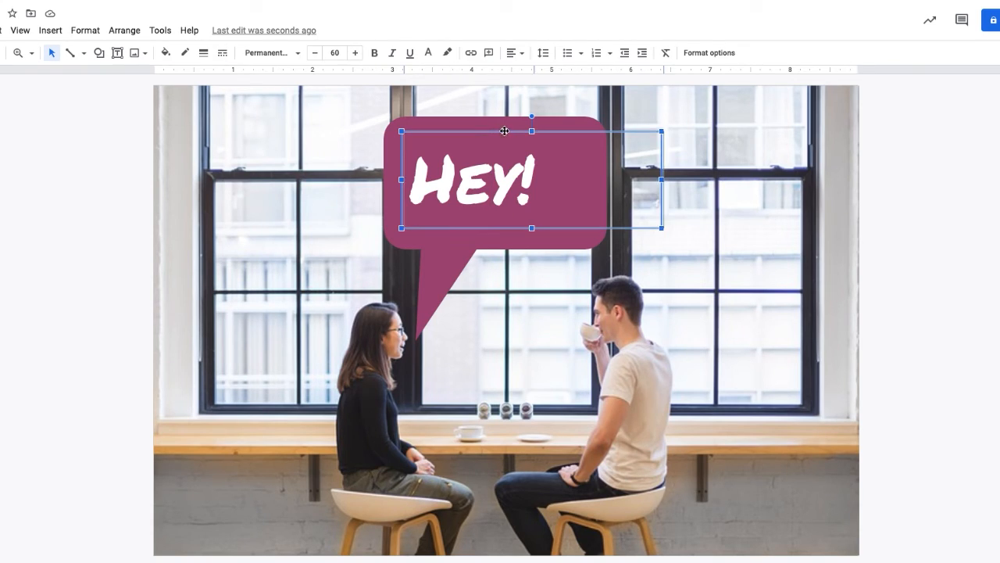
left_click_drag(504, 130, 528, 130)
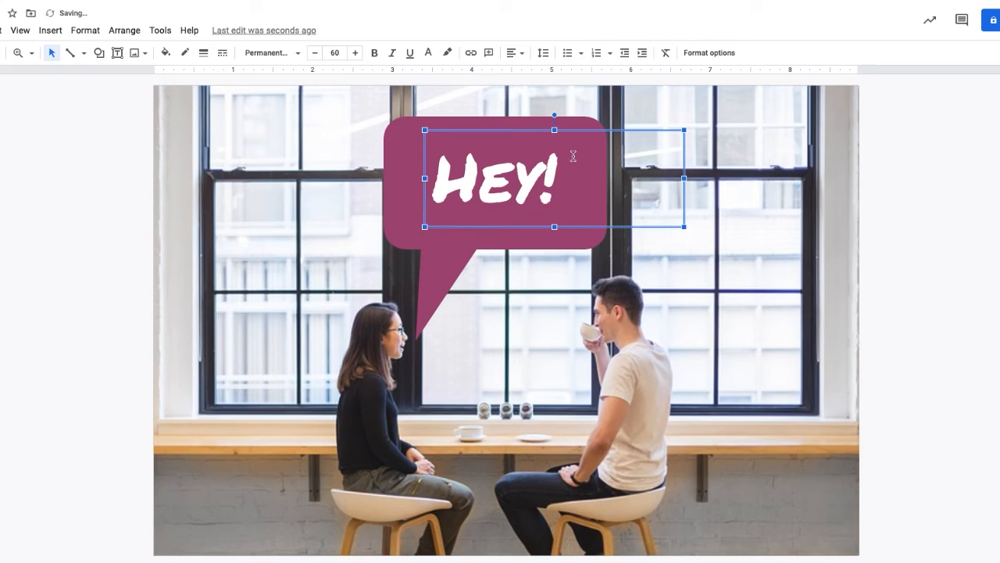
left_click(919, 249)
left_click(410, 229)
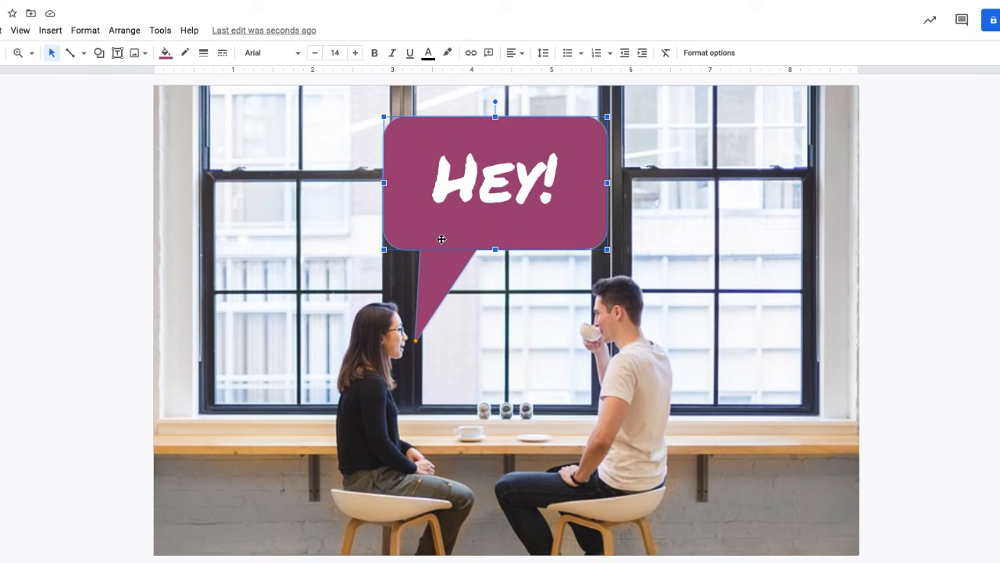
left_click(986, 207)
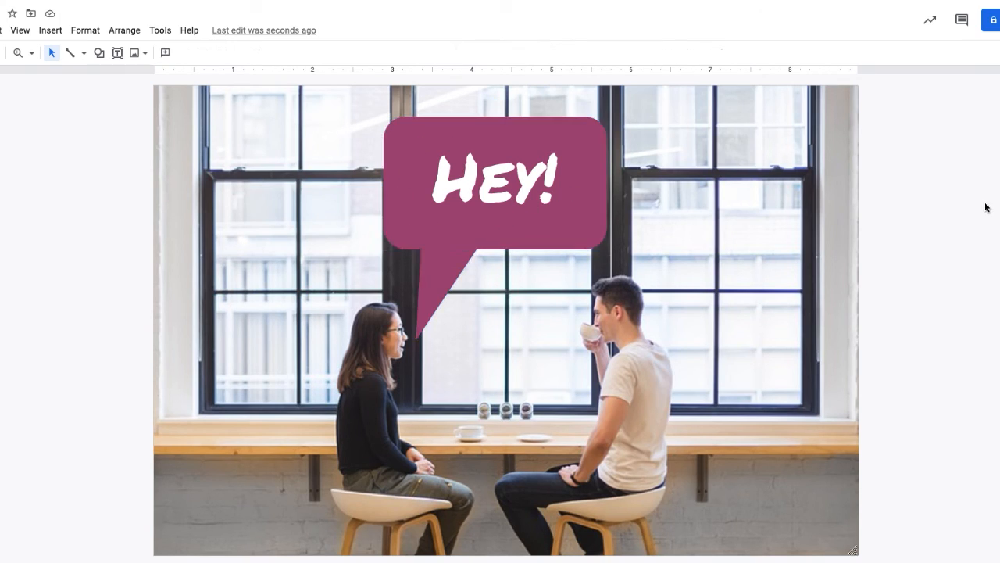